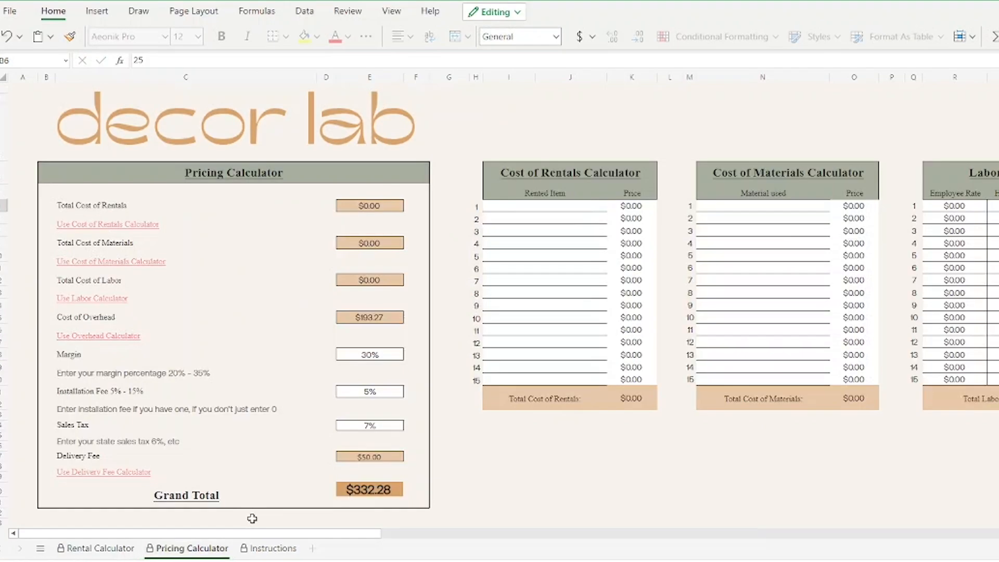
In the Rental Calculator sheet, enter a rental item cost of 300, a markup of 3 and 10 expected uses.
left_click(119, 532)
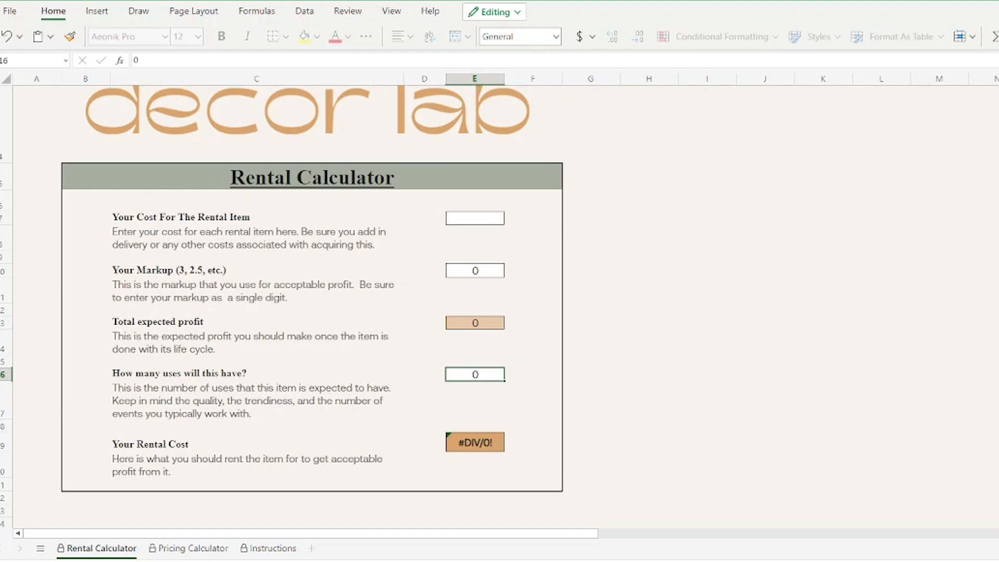
left_click(455, 213)
type("300")
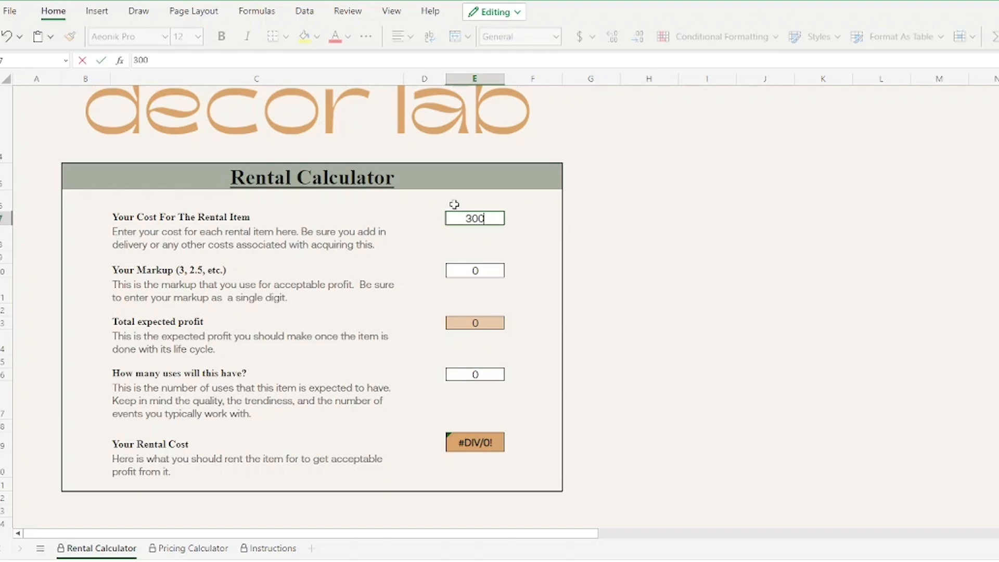
left_click(480, 271)
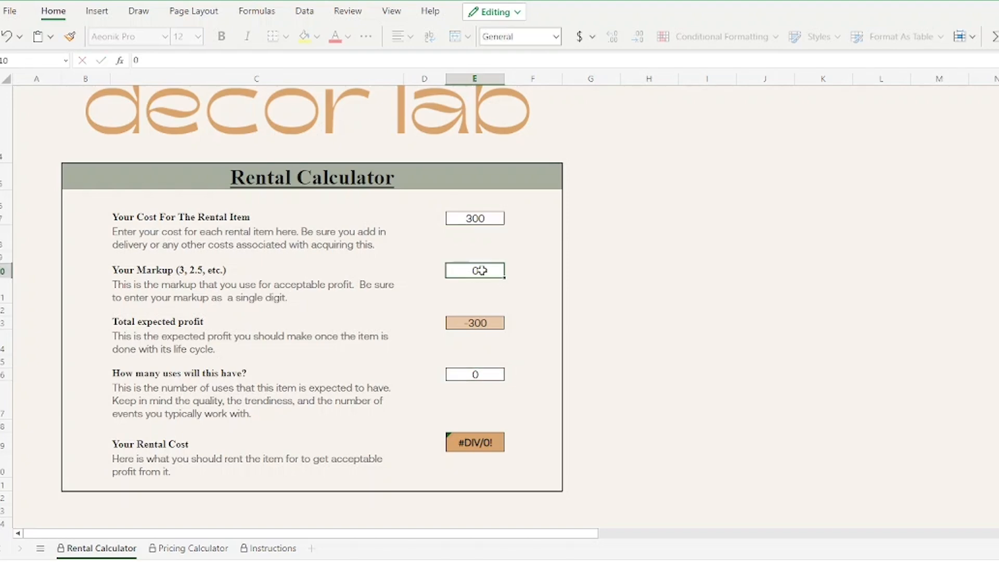
type("3")
left_click(502, 375)
type("10")
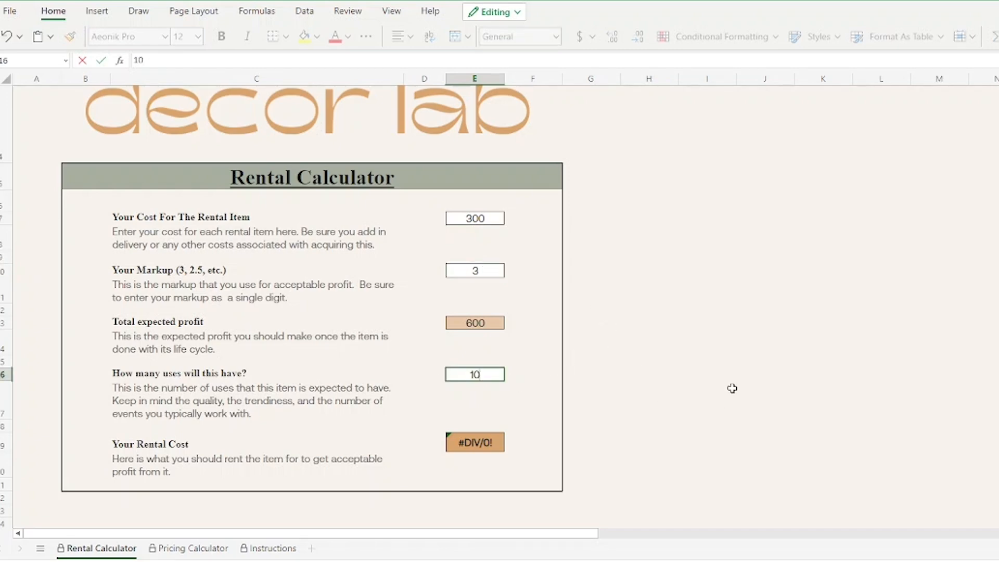
left_click(733, 388)
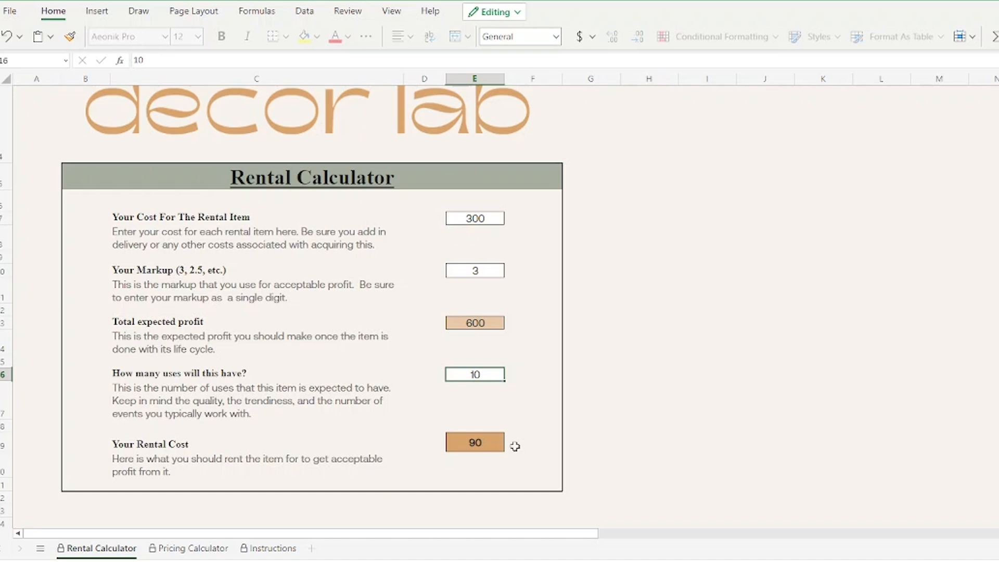
In the Pricing Calculator sheet's Cost of Rentals table, add "marquee L" and "marquee O" at 90 each.
left_click(208, 550)
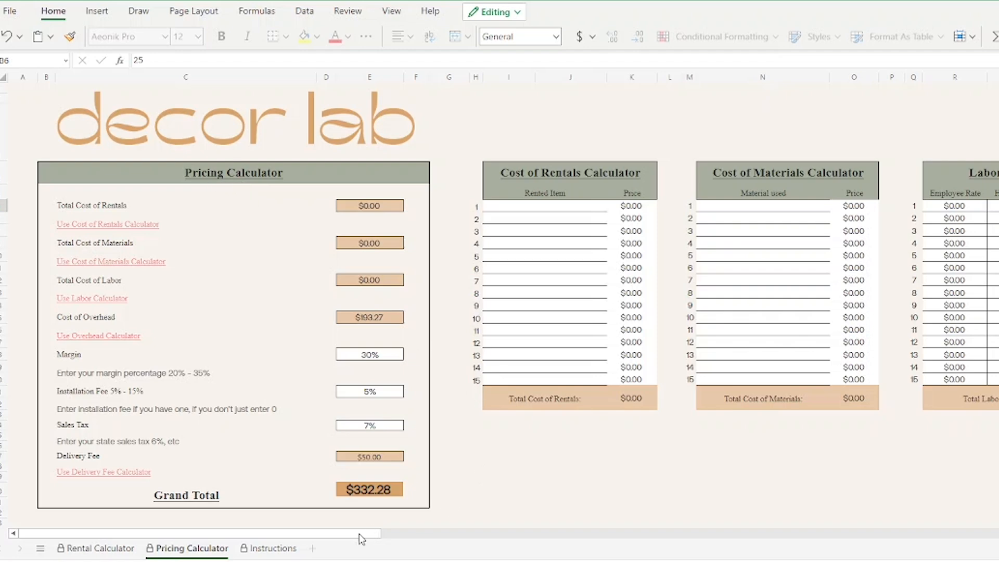
left_click_drag(359, 534, 439, 523)
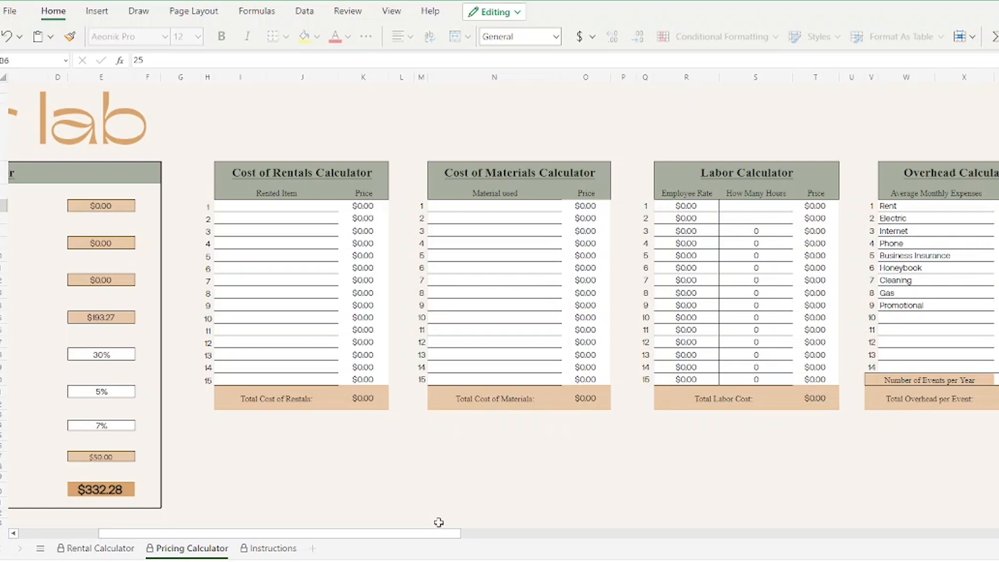
left_click(276, 205)
type("marquee L")
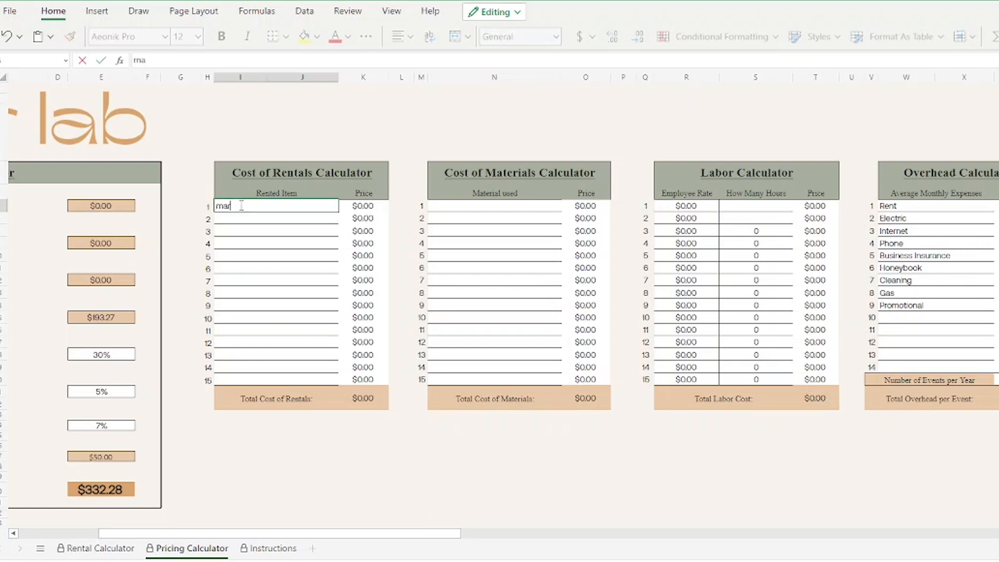
key("Tab")
type("90")
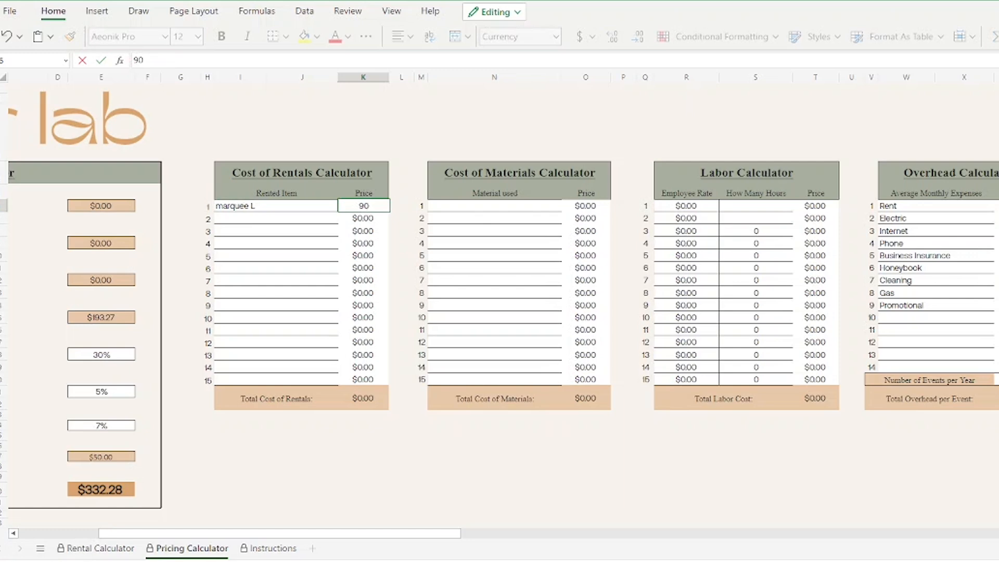
key("Return")
type("marquee O")
key("Tab")
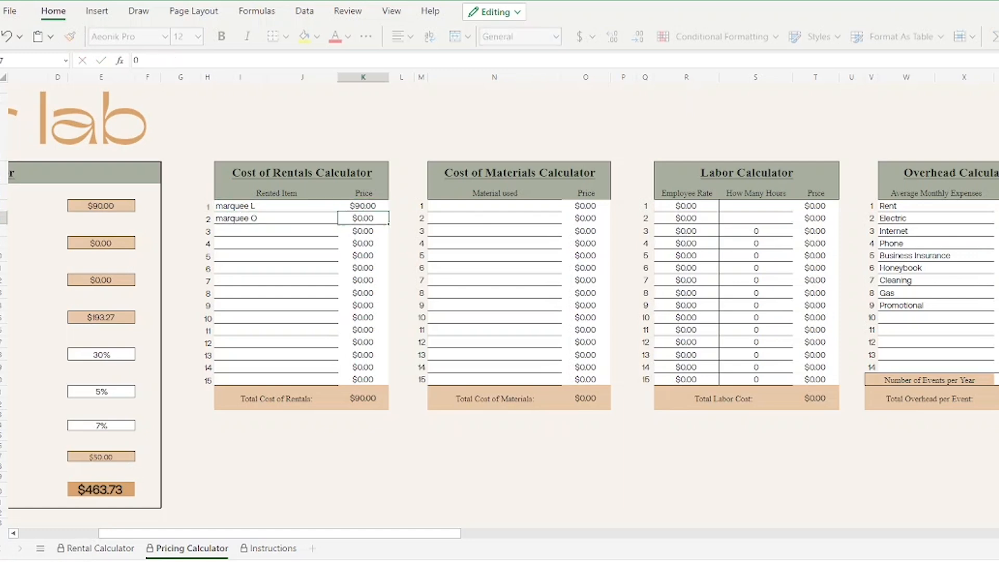
type("90")
key("Return")
Add "marquee V" and "marquee E" at 90 each as the third and fourth rented items.
type("marquee V")
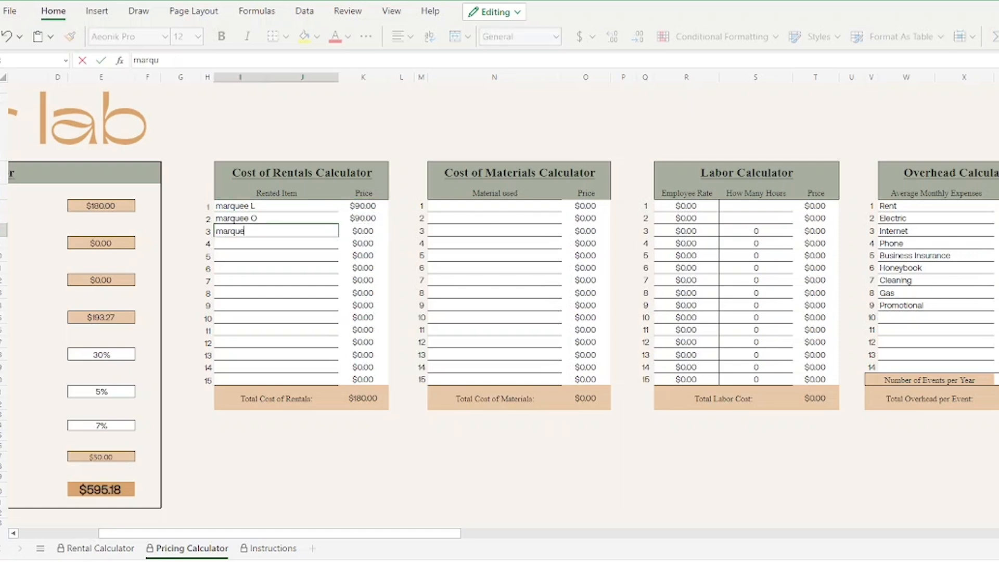
key("Tab")
type("90")
key("Return")
type("marquee E")
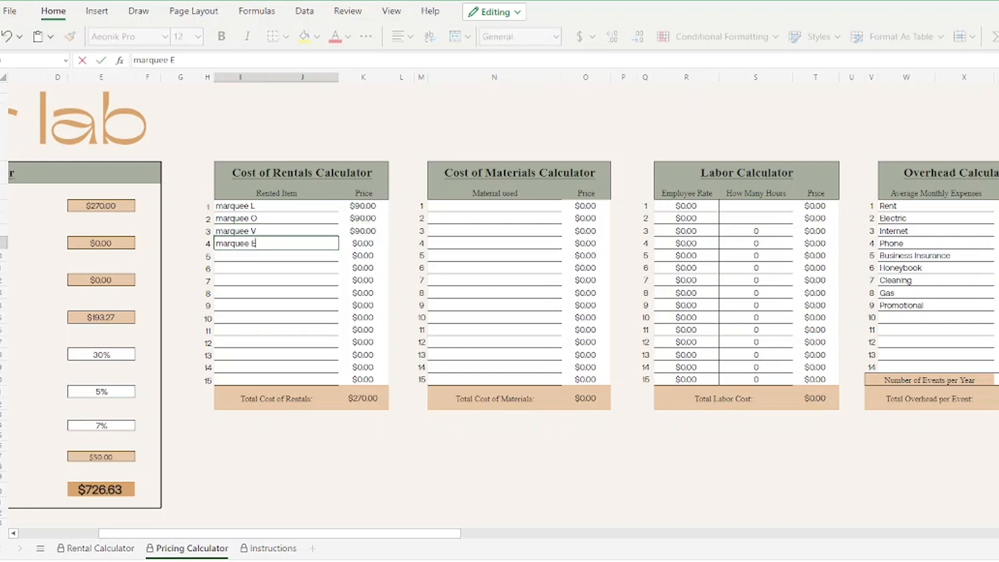
key("Tab")
type("90")
key("Return")
key("Left")
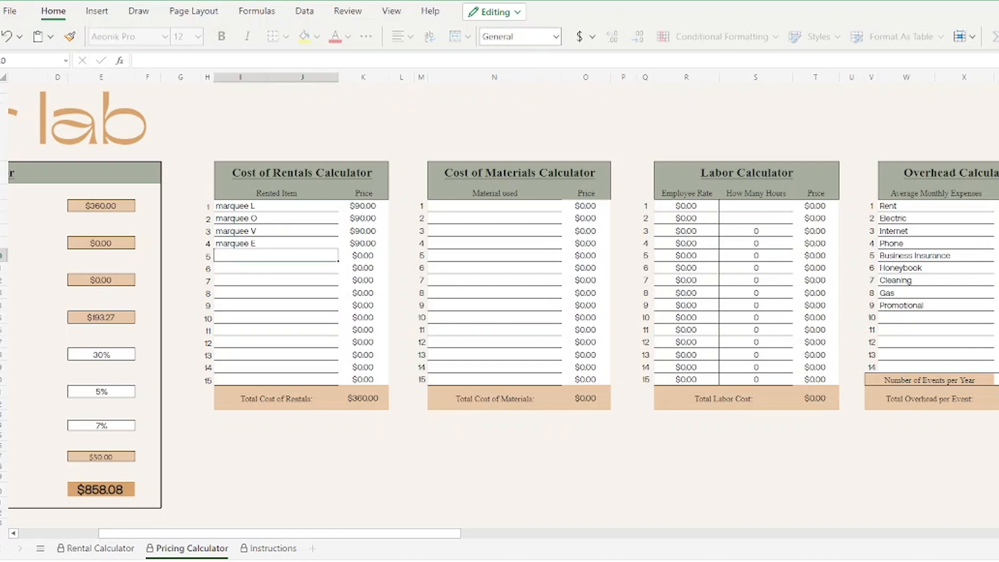
In the Cost of Materials Calculator, add "balloons" at 60 and "specialty balloons" at 20.
left_click_drag(234, 536, 266, 538)
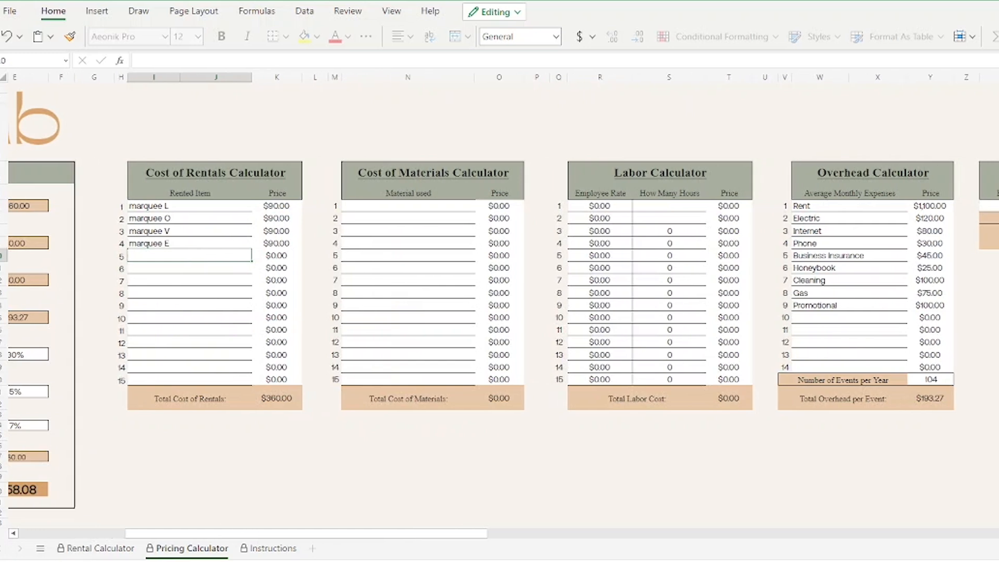
left_click(391, 207)
type("balloons")
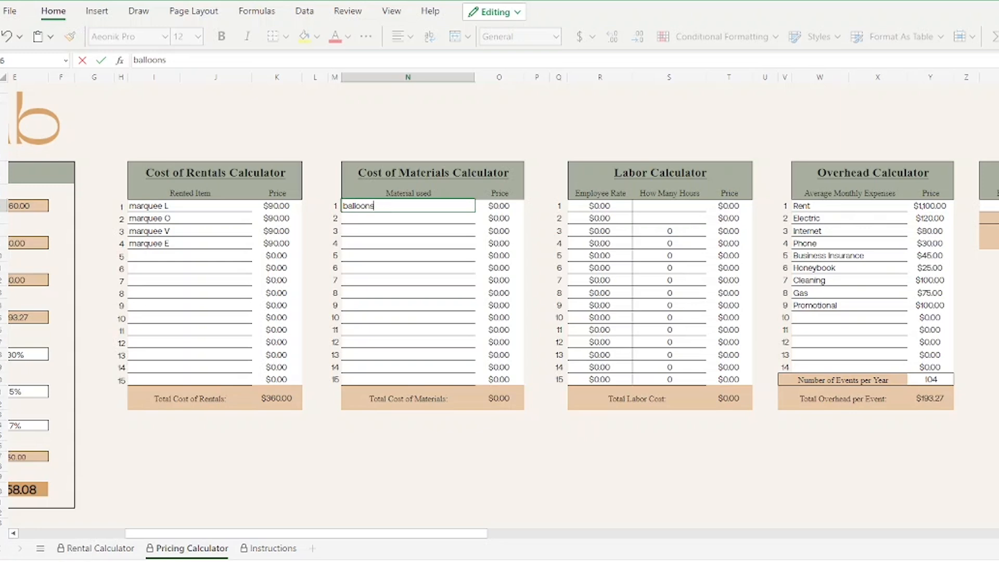
key("Tab")
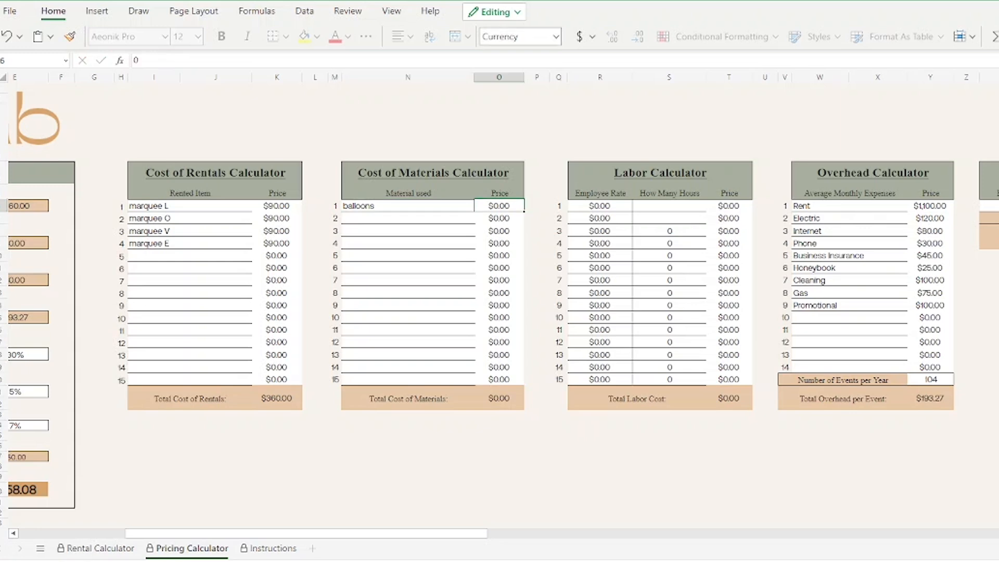
type("60")
key("Return")
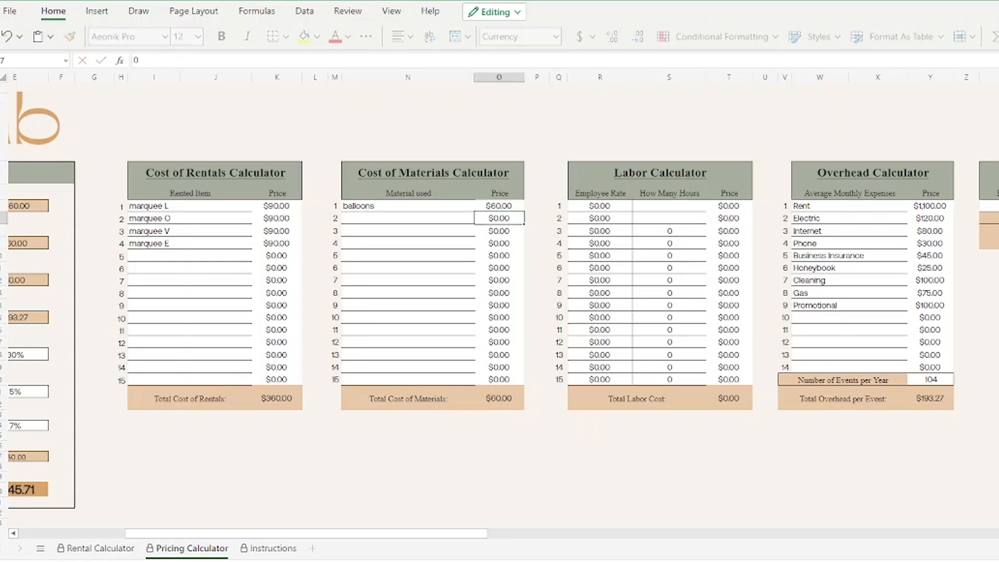
type("specialt")
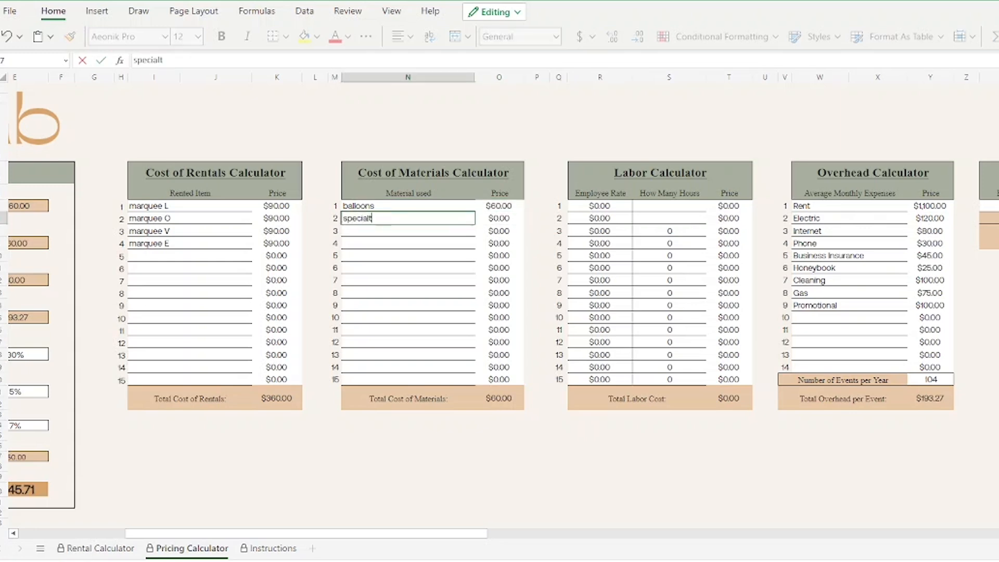
type("y balloons")
key("Tab")
type("20")
key("Return")
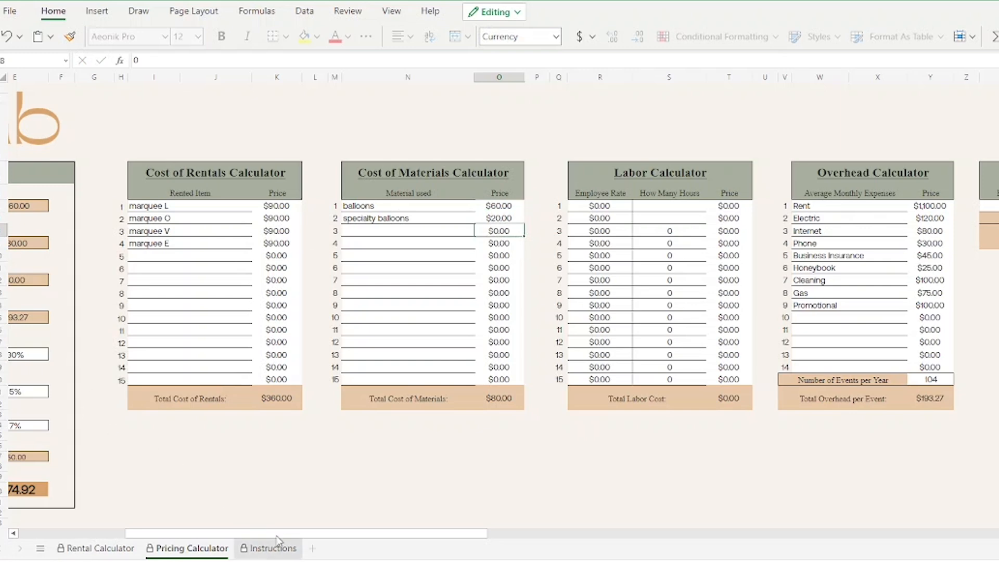
In the Labor Calculator, enter one employee at a rate of 40 for 2 hours and another at 20 for 2 hours.
left_click_drag(306, 534, 344, 536)
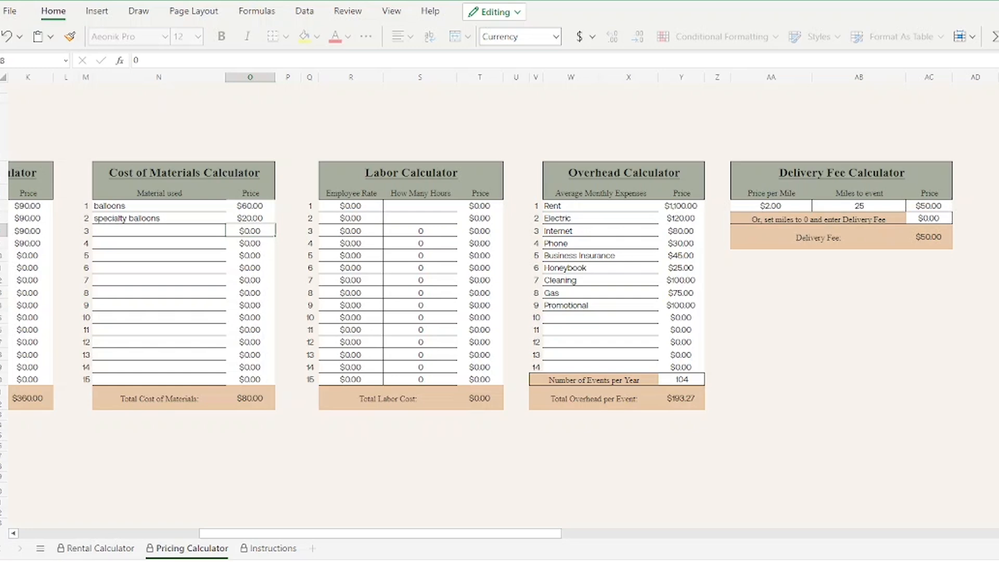
left_click(357, 206)
type("40")
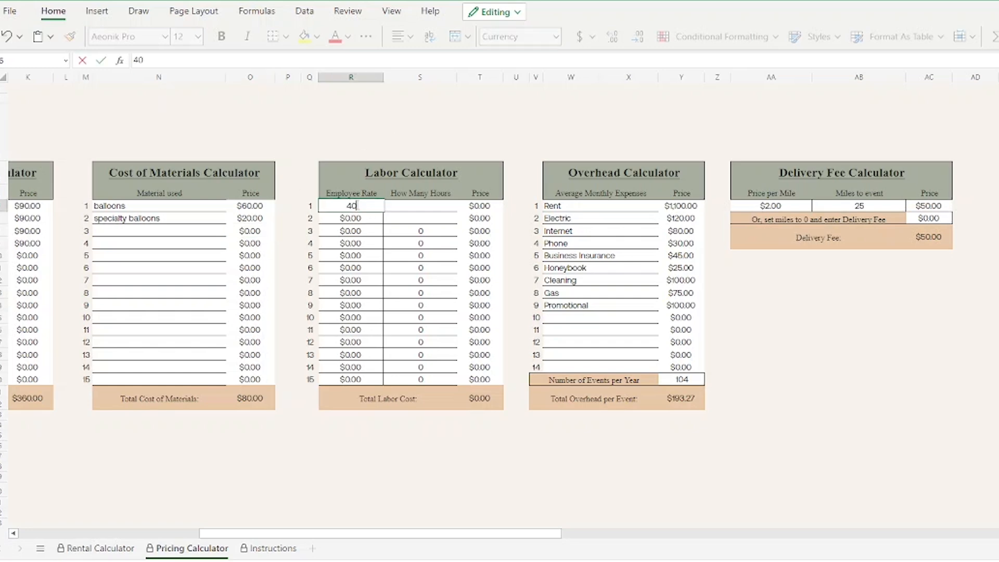
key("Tab")
type("2")
key("Return")
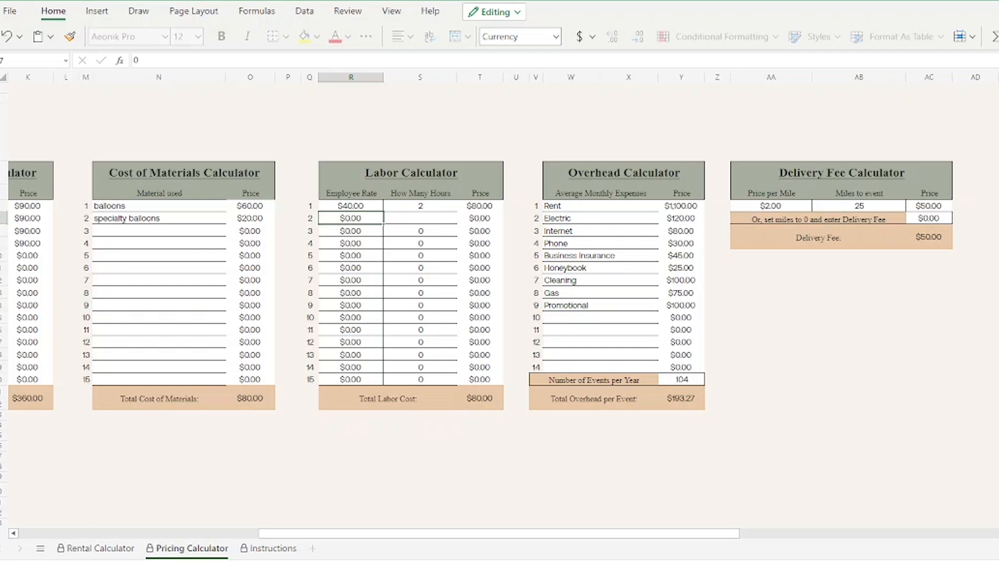
type("20")
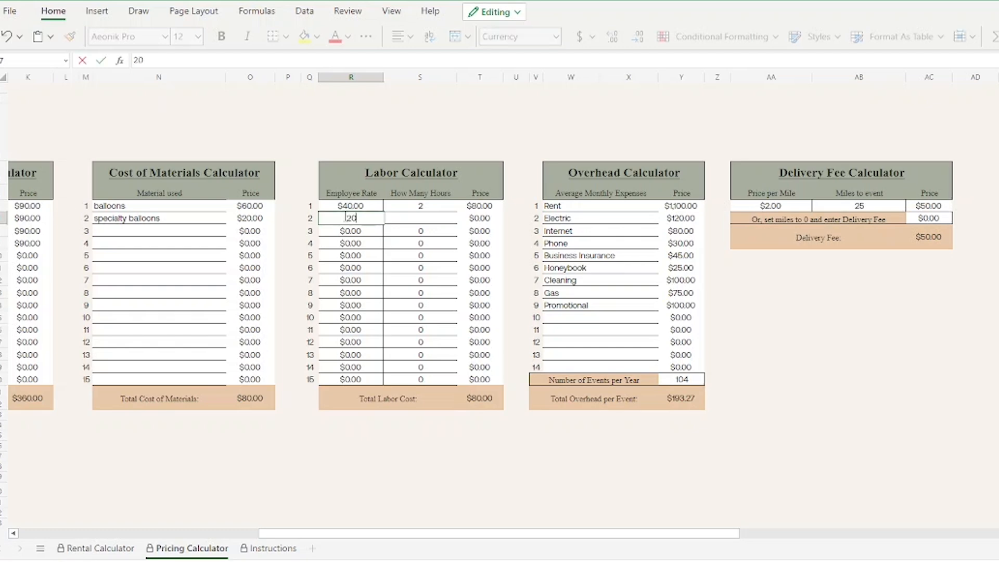
key("Tab")
type("2")
key("Return")
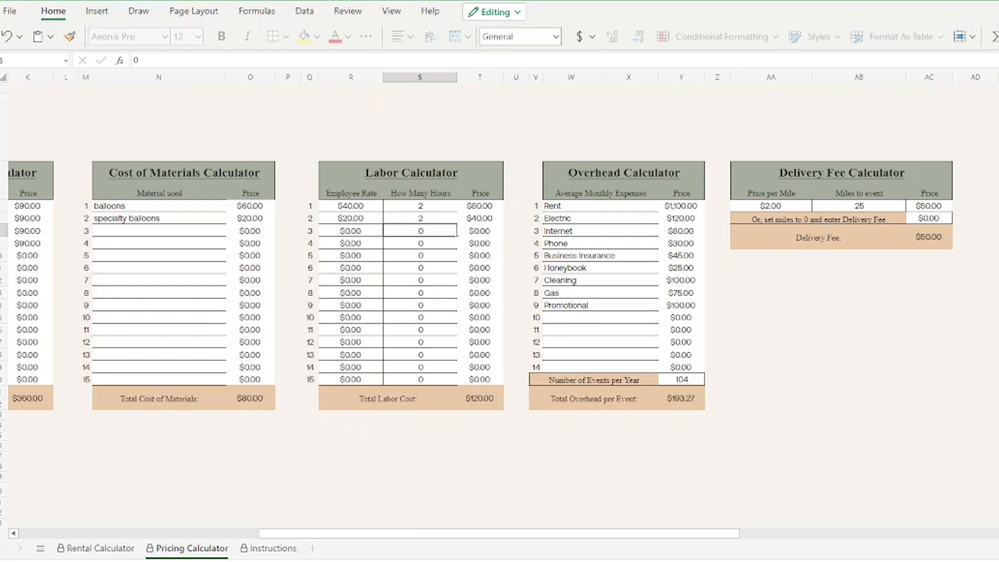
Clear the number of events per year in the Overhead Calculator.
left_click_drag(315, 536, 379, 533)
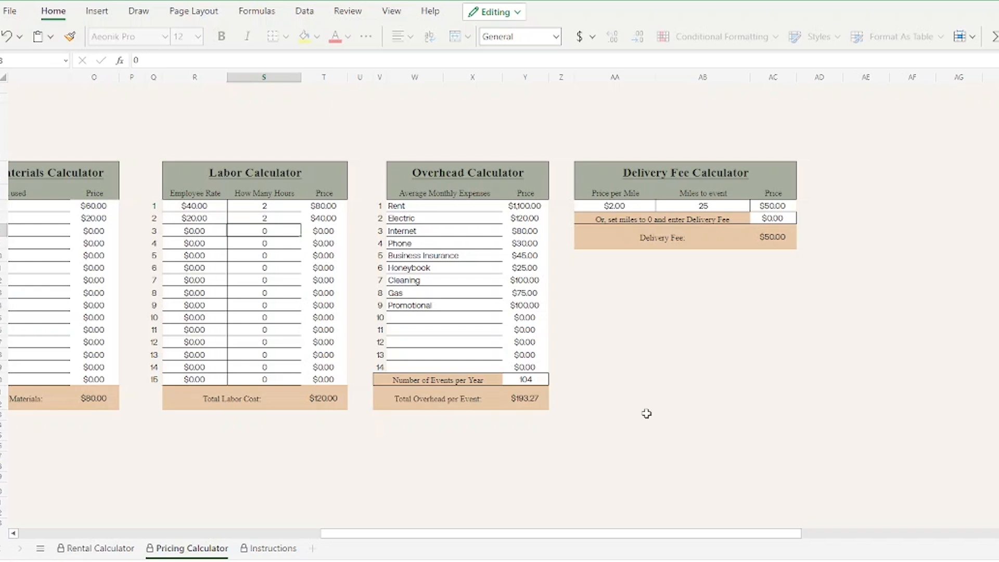
left_click(540, 382)
key("Delete")
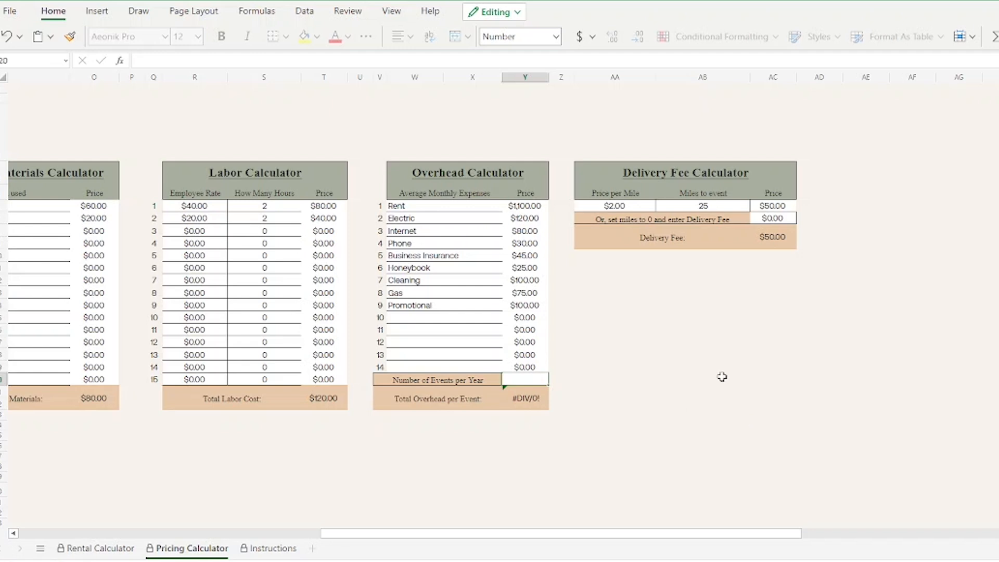
Review the average monthly expense items in the Overhead Calculator, from Rent down to Promotional.
left_click(489, 207)
left_click(483, 218)
left_click(483, 231)
left_click(484, 245)
left_click(482, 256)
left_click(477, 269)
left_click(477, 284)
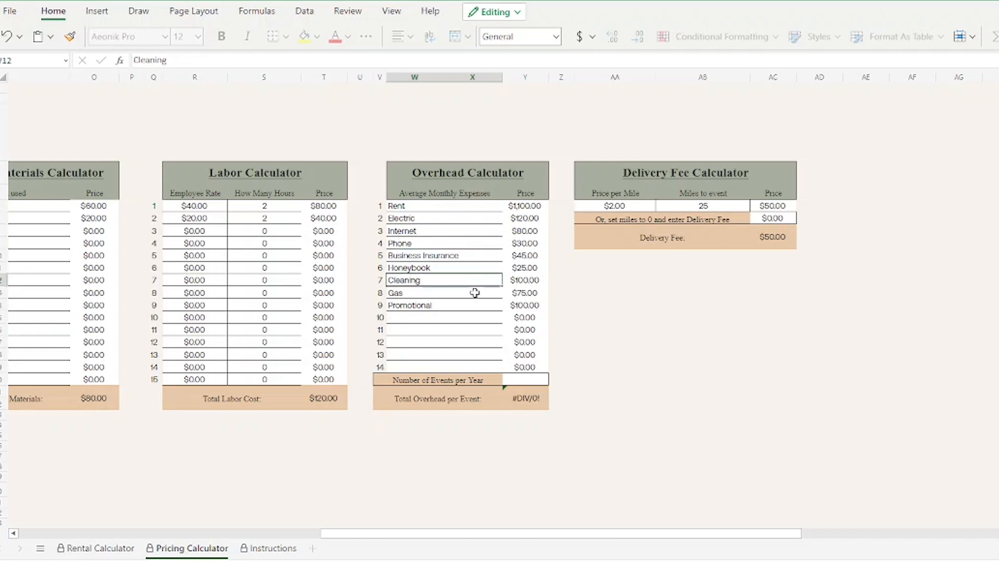
left_click(475, 294)
left_click(476, 305)
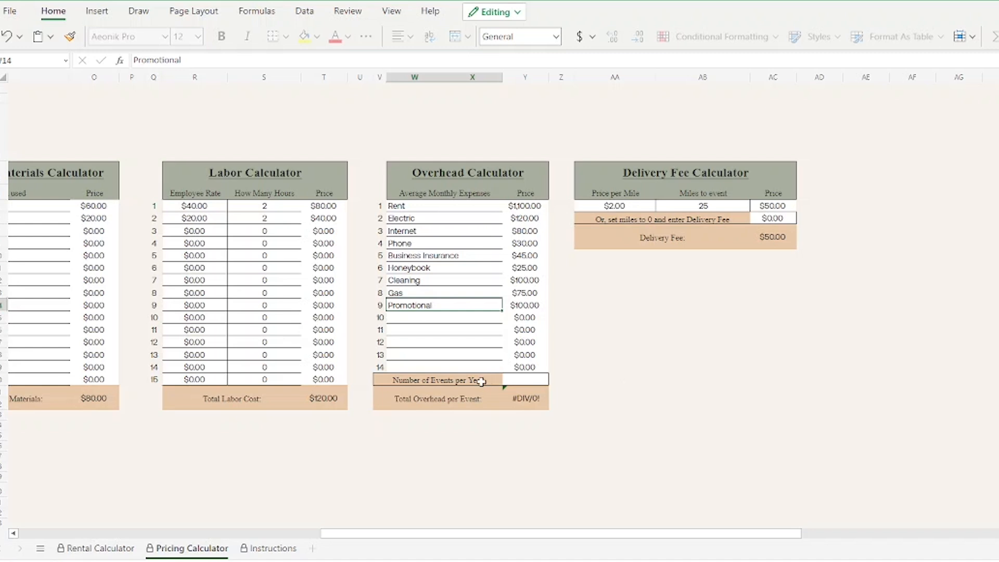
Set the Overhead Calculator's number of events per year to 104.
left_click(540, 382)
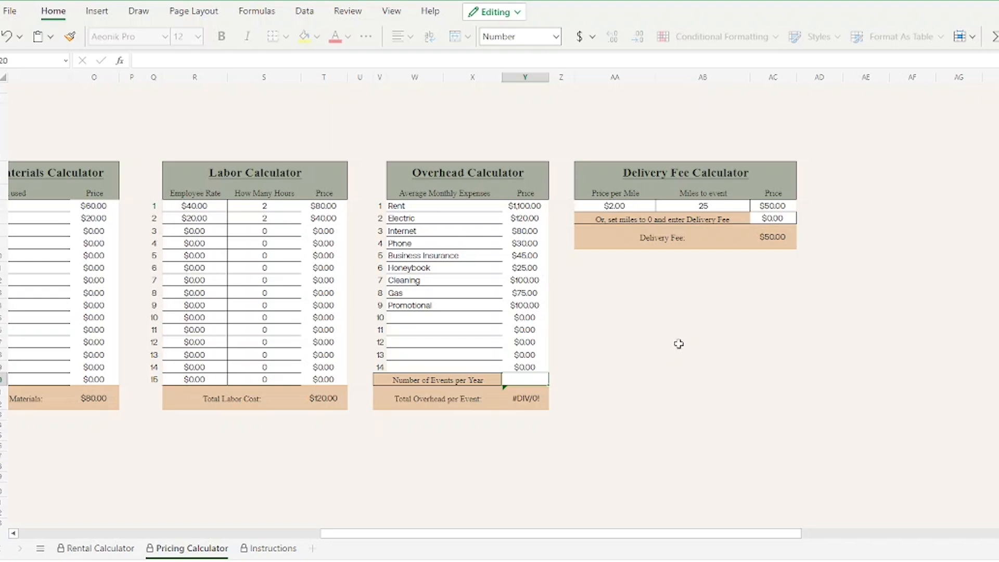
type("104")
key("Return")
In the Delivery Fee Calculator, set the miles and price per mile to 0 and enter a flat delivery fee of 25.
left_click_drag(423, 533, 468, 534)
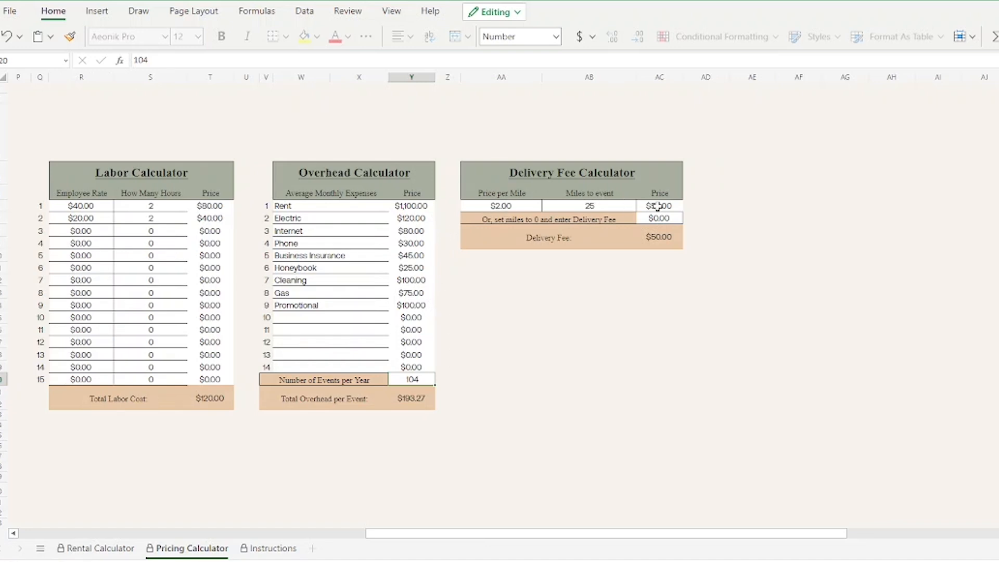
left_click(582, 208)
type("0")
left_click(512, 206)
type("0")
left_click(659, 217)
type("25")
key("Return")
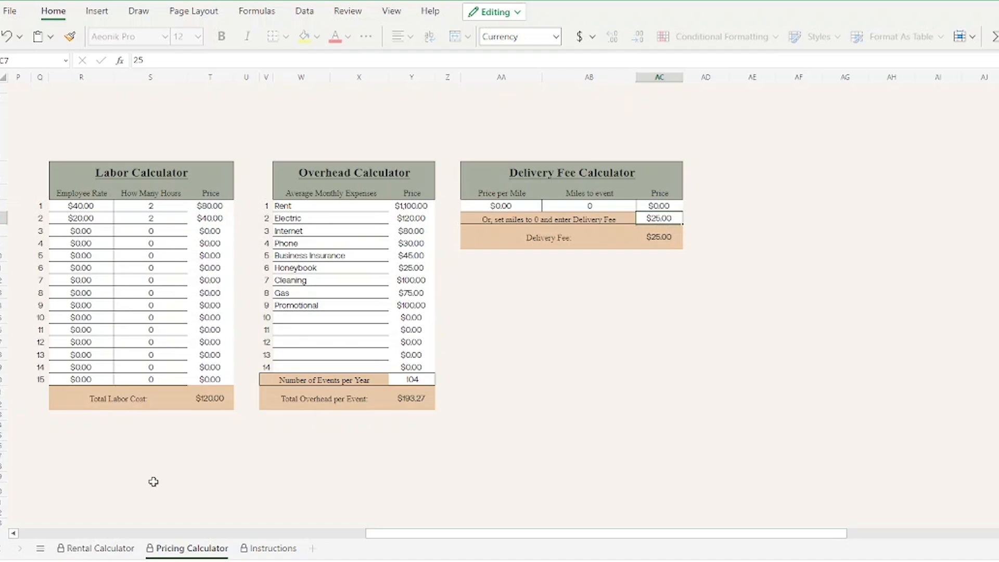
Set the Pricing Calculator's margin, installation fee and sales tax to 0%.
left_click_drag(495, 533, 107, 510)
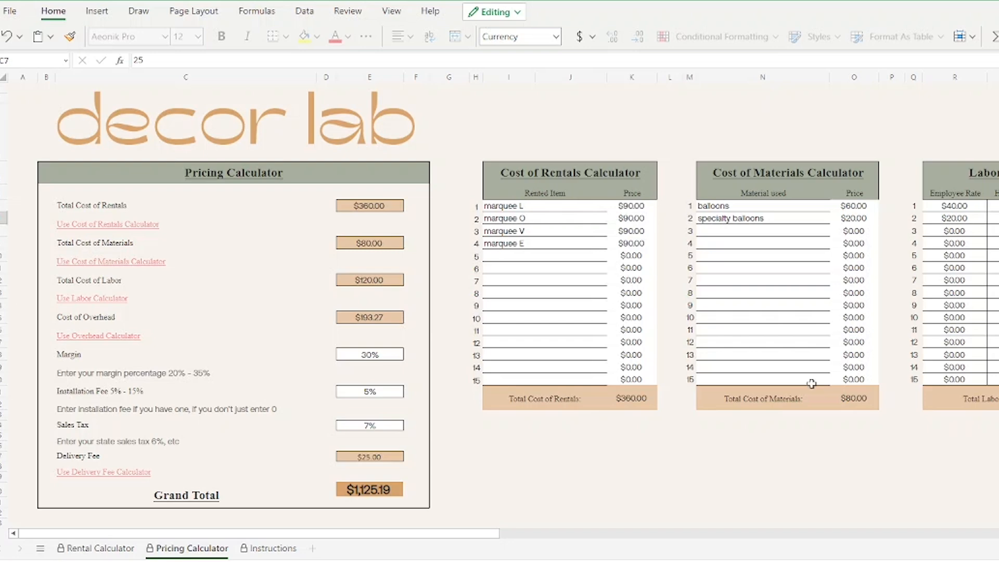
left_click(385, 355)
type("0")
left_click(377, 393)
type("0")
left_click(378, 425)
type("0")
key("ctrl+Return")
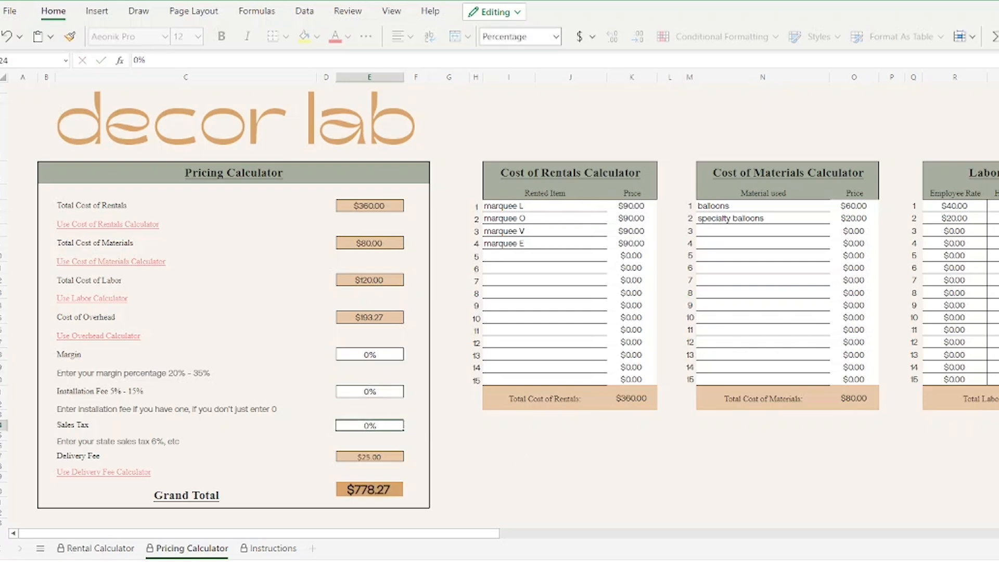
Set the Pricing Calculator's margin to 30%, installation fee to 5% and sales tax to 6%.
left_click(385, 355)
type("30")
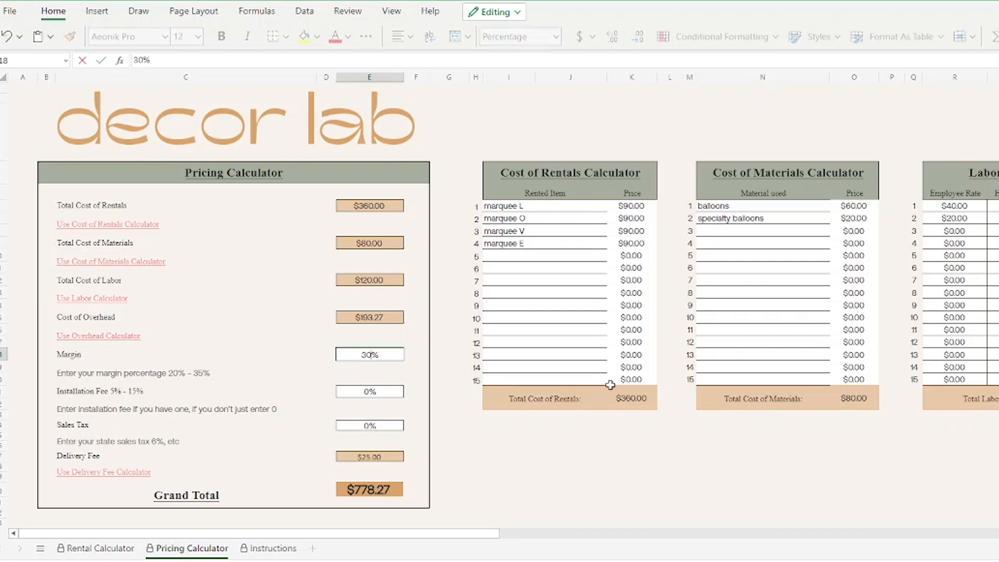
left_click(378, 395)
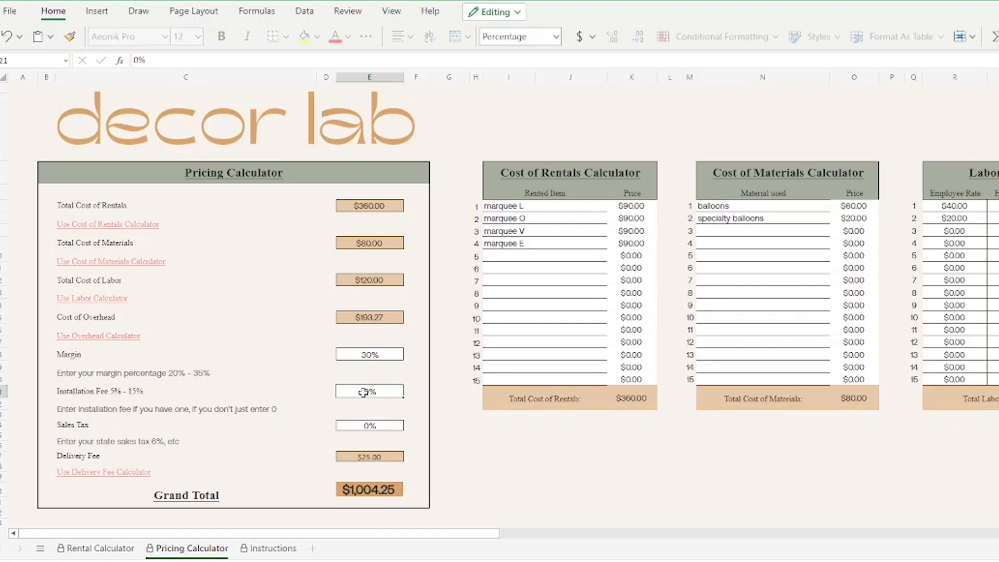
type("5")
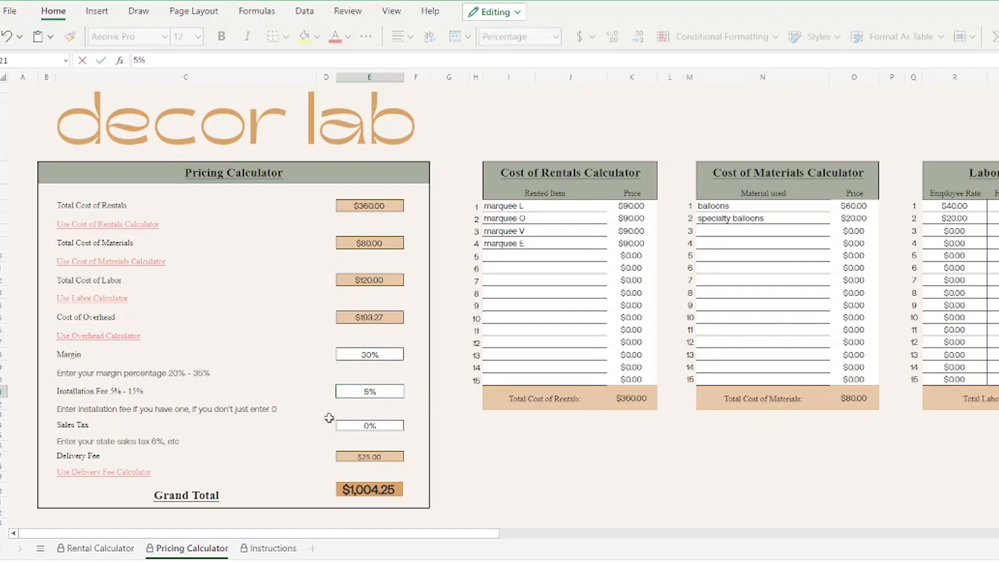
left_click(362, 426)
type("6")
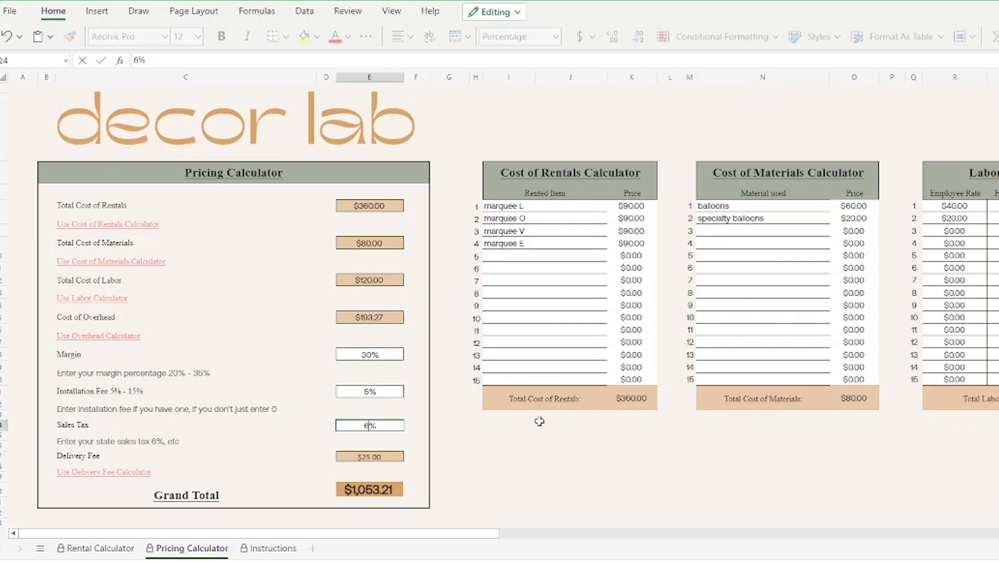